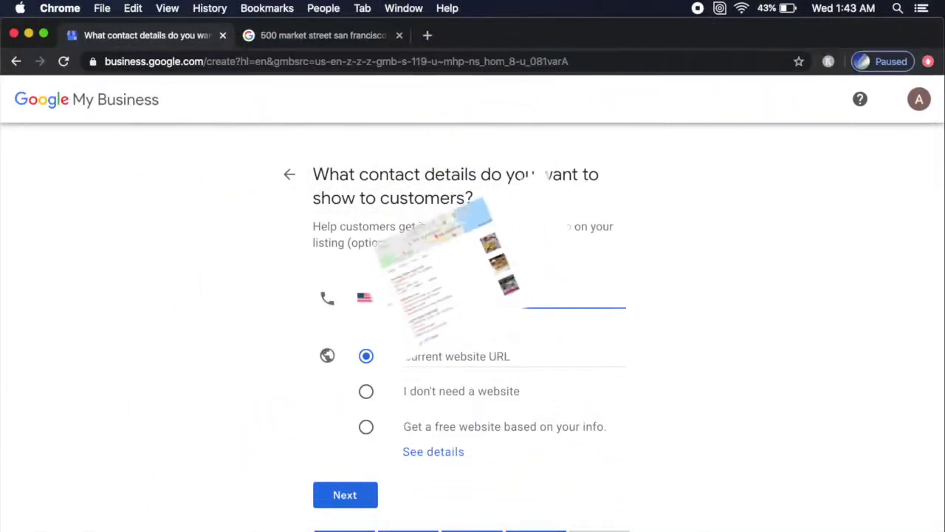
Correct the phone number's last digits, choose 'I don't need a website', and finish the listing.
{"action": "key", "text": "BackSpace"}
{"action": "key", "text": "BackSpace"}
{"action": "type", "text": "80"}
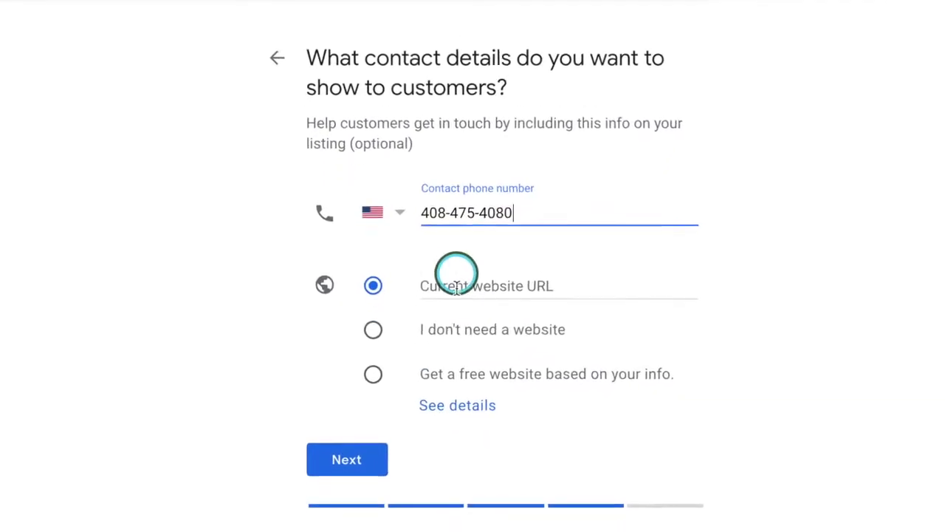
{"action": "left_click", "coordinate": [451, 331]}
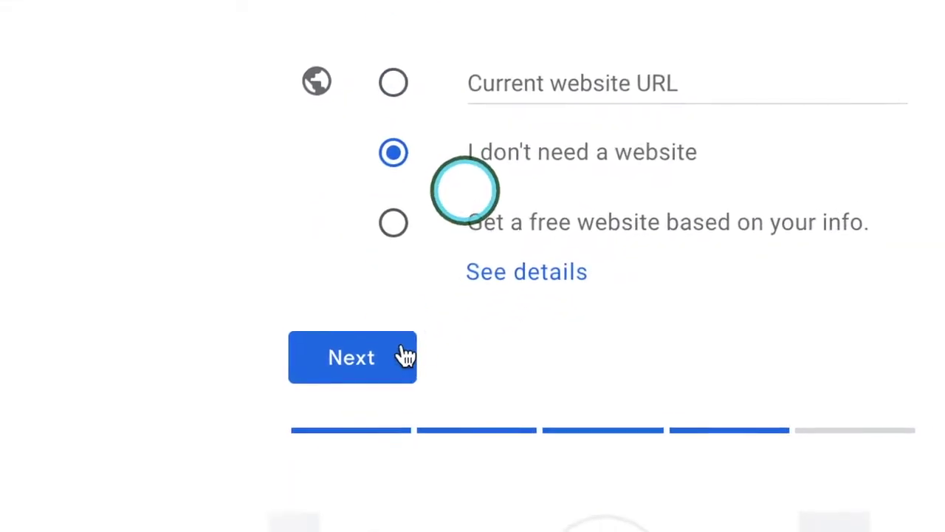
{"action": "left_click", "coordinate": [384, 356]}
{"action": "left_click", "coordinate": [384, 308]}
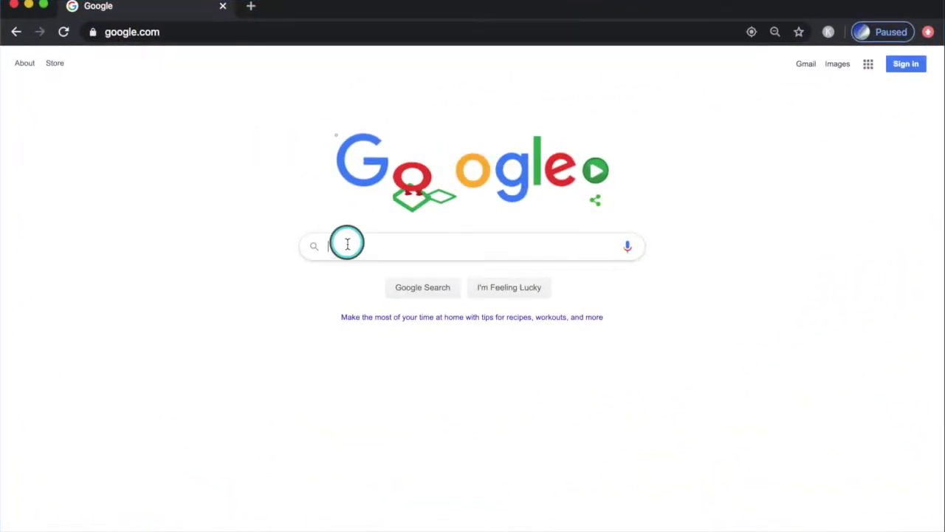
Search Google for 'google my business'.
{"action": "left_click", "coordinate": [346, 242]}
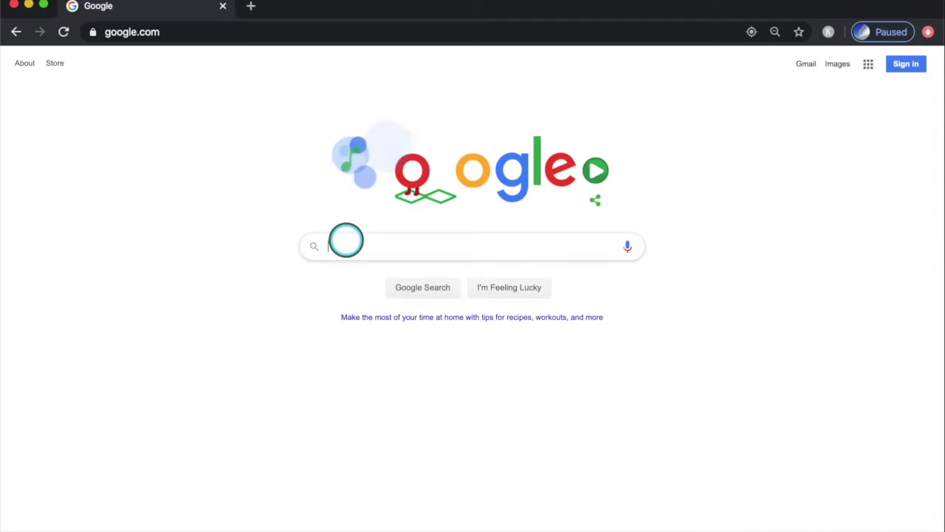
{"action": "type", "text": "google my b"}
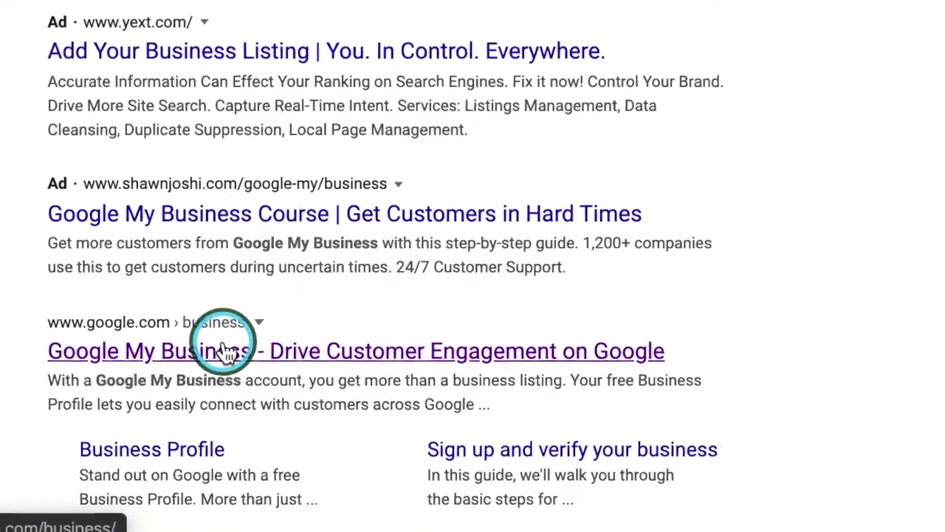
Open Google My Business, sign in, and create a new business named Abe SERP.
{"action": "left_click", "coordinate": [225, 351]}
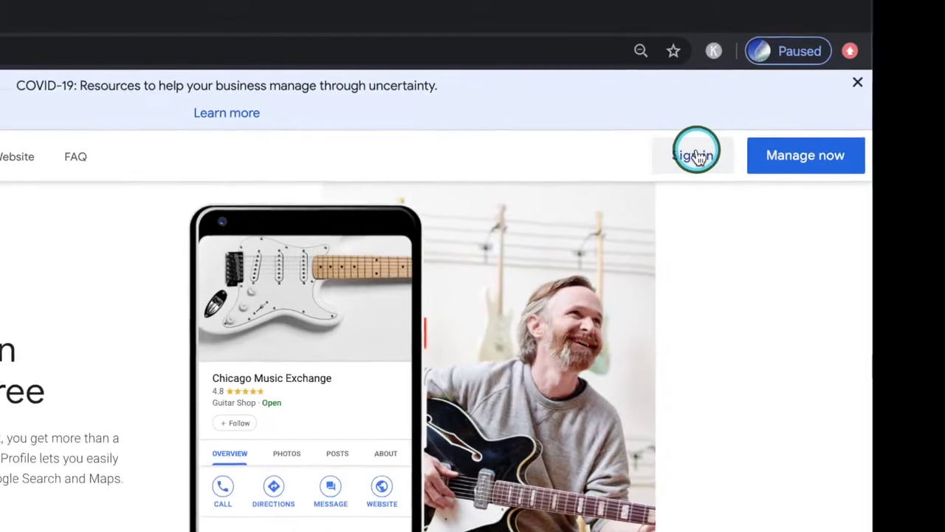
{"action": "left_click", "coordinate": [696, 155]}
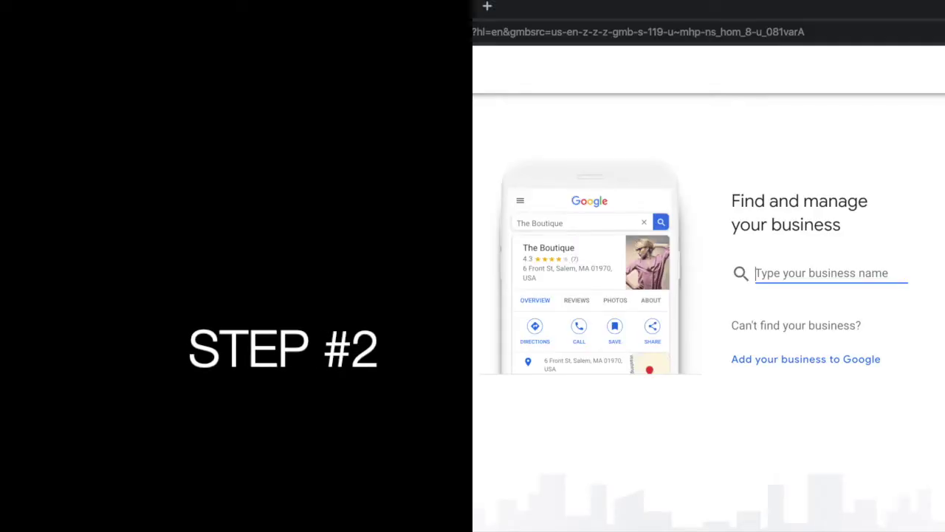
{"action": "type", "text": "Abe SERP"}
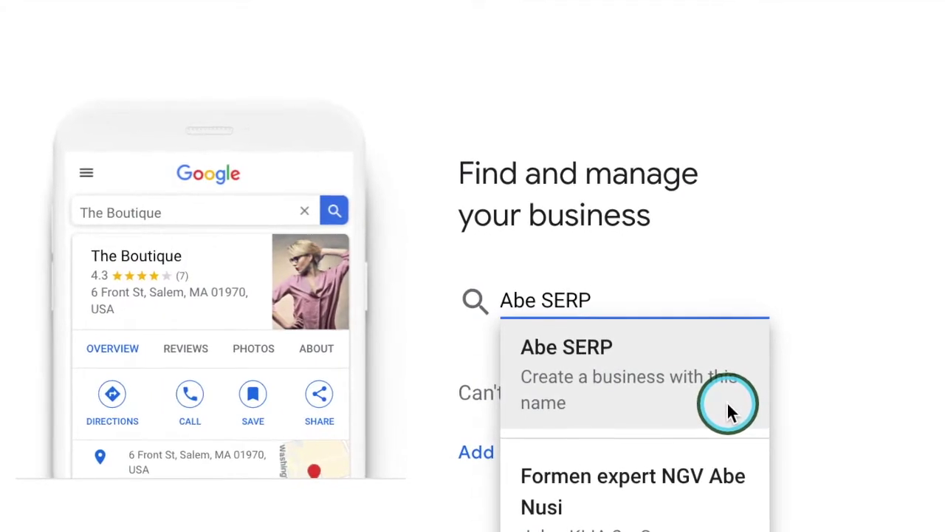
{"action": "left_click", "coordinate": [733, 410]}
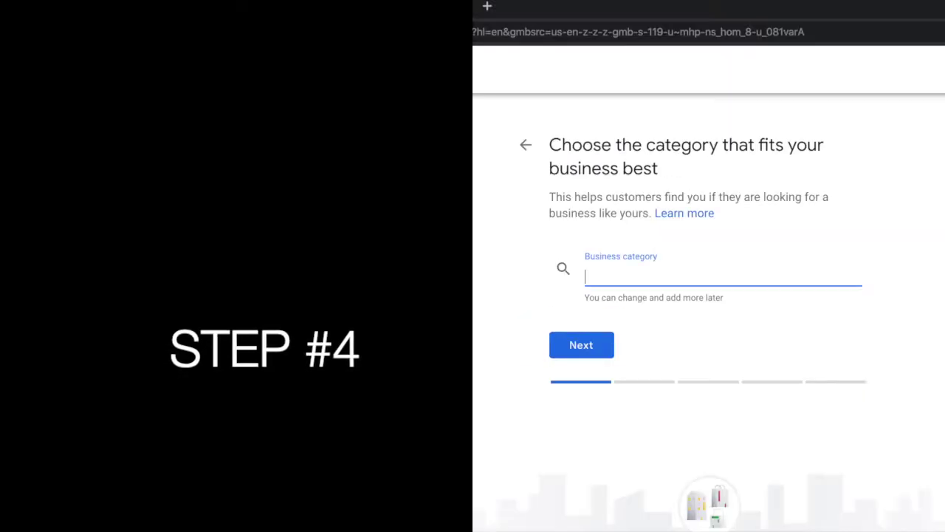
Set the business category to 'Marketing agency' and continue.
{"action": "type", "text": "Mar"}
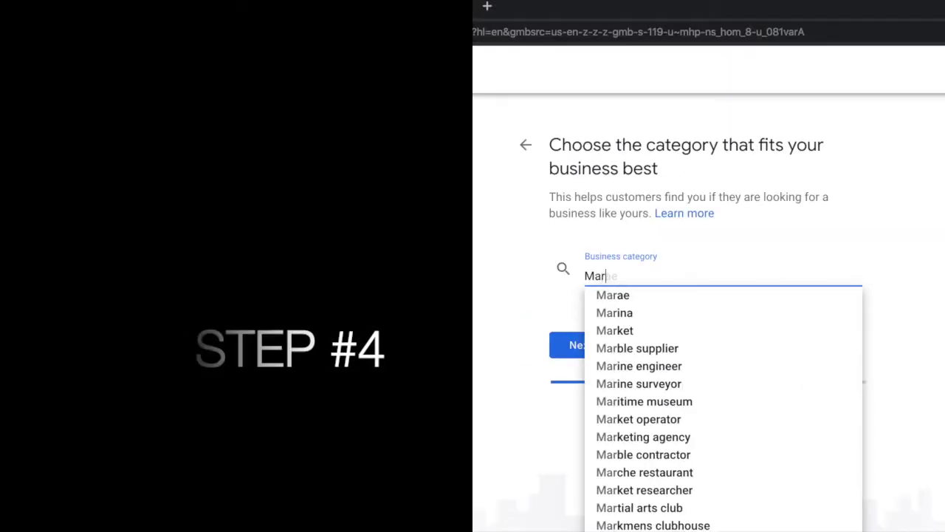
{"action": "type", "text": "k"}
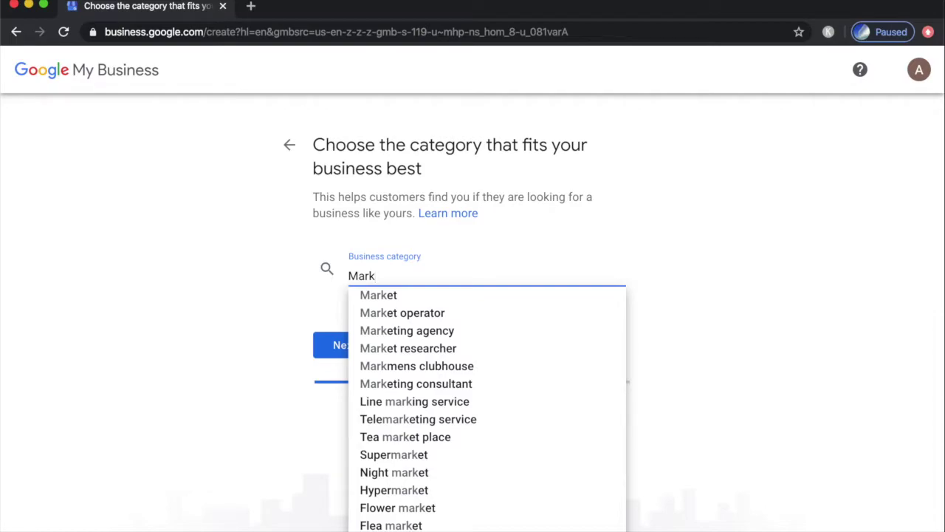
{"action": "left_click", "coordinate": [375, 309]}
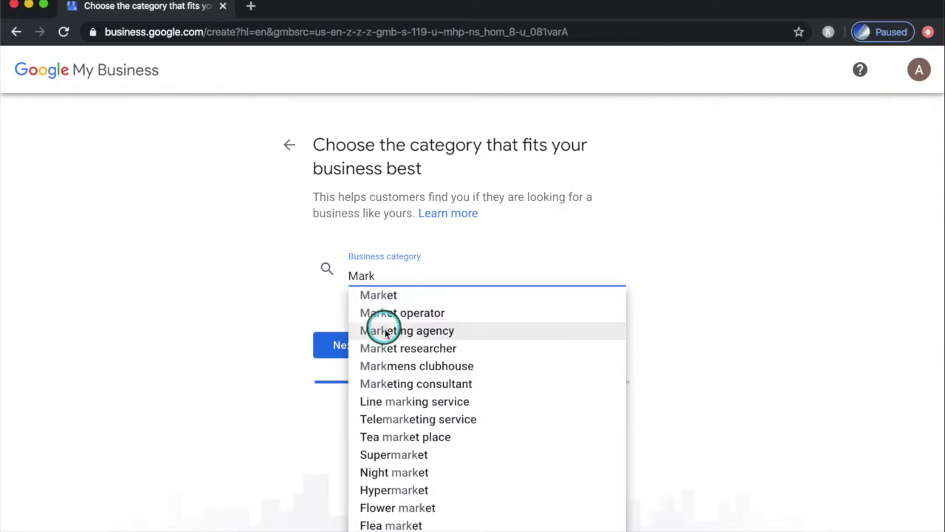
{"action": "left_click", "coordinate": [384, 333]}
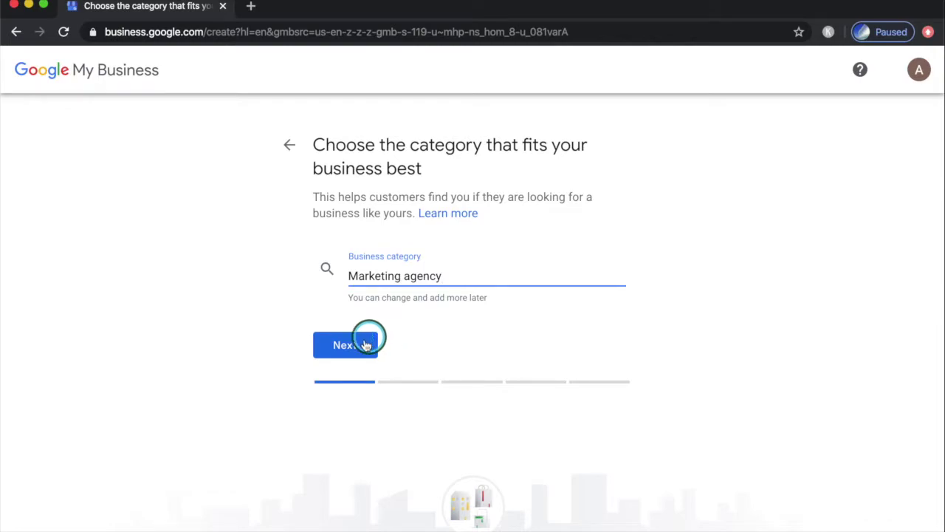
{"action": "left_click", "coordinate": [363, 346]}
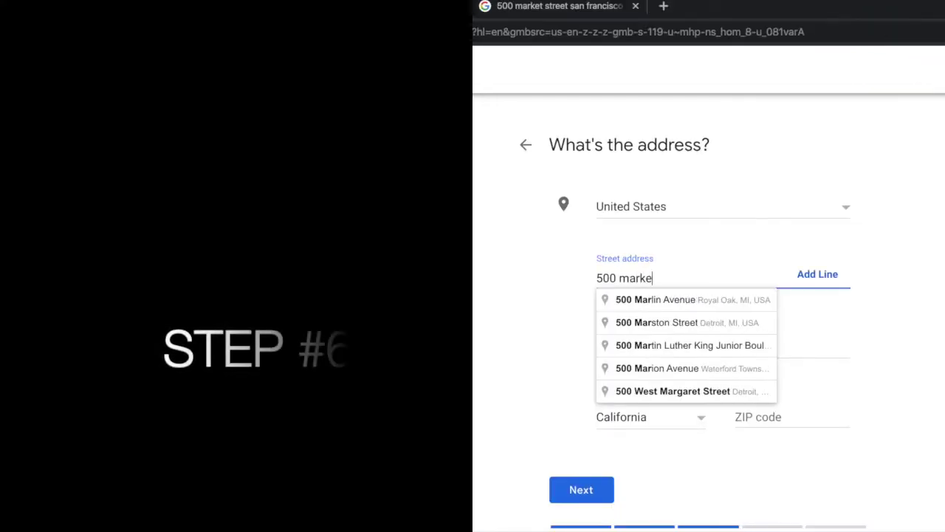
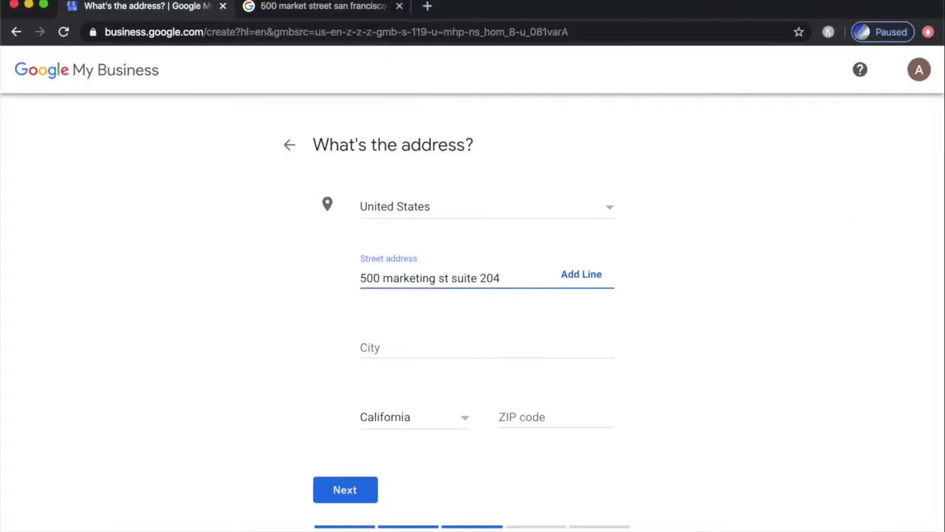
Fill in the business's street address, city, state and ZIP code, fixing the city's spelling, then continue.
{"action": "type", "text": "San franciusco"}
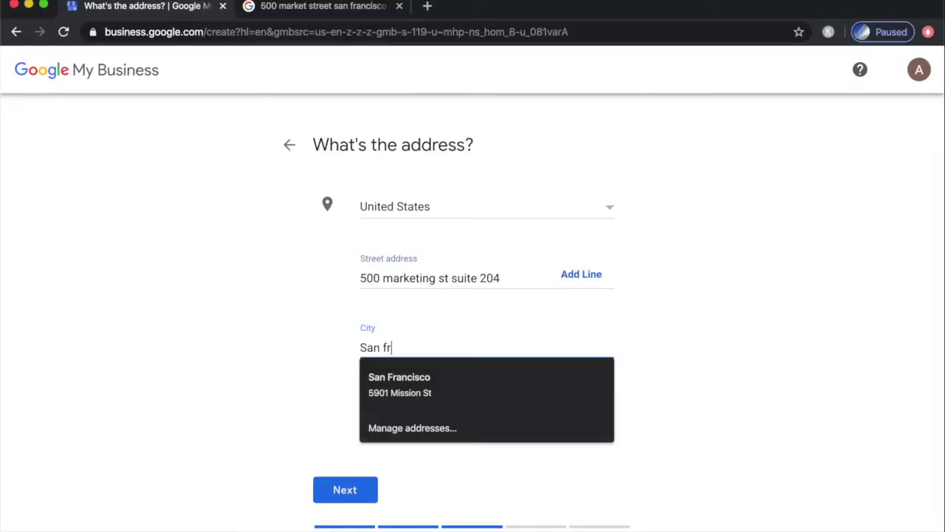
{"action": "key", "text": "BackSpace"}
{"action": "key", "text": "BackSpace"}
{"action": "key", "text": "BackSpace"}
{"action": "key", "text": "BackSpace"}
{"action": "key", "text": "BackSpace"}
{"action": "type", "text": "sco"}
{"action": "key", "text": "Tab"}
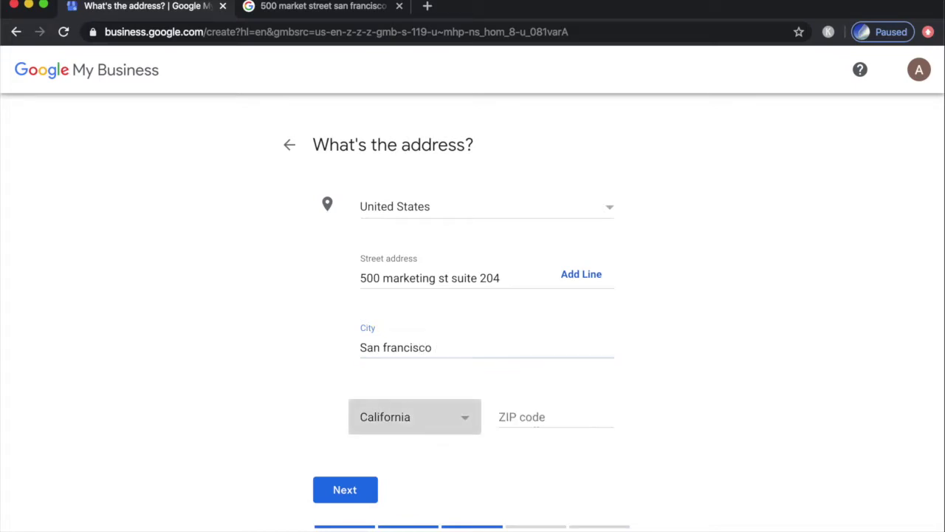
{"action": "key", "text": "Tab"}
{"action": "type", "text": "94014"}
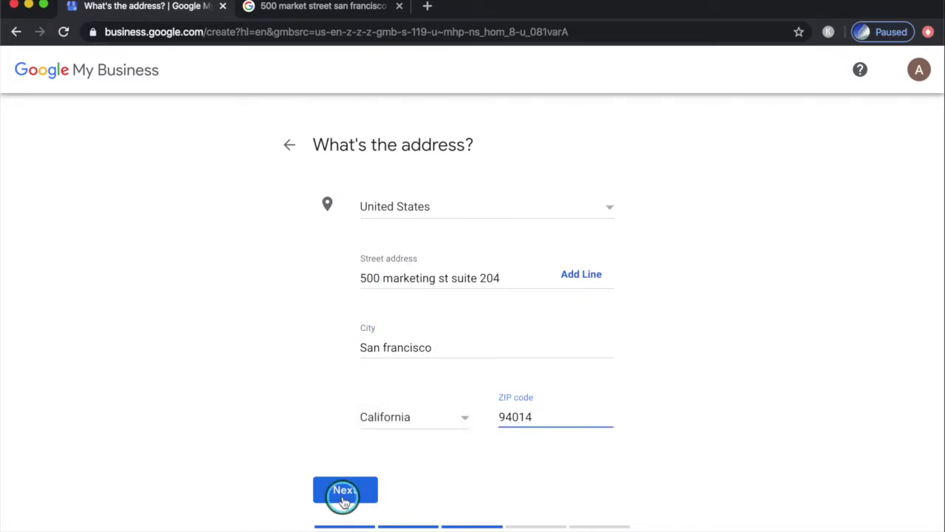
{"action": "left_click", "coordinate": [342, 499]}
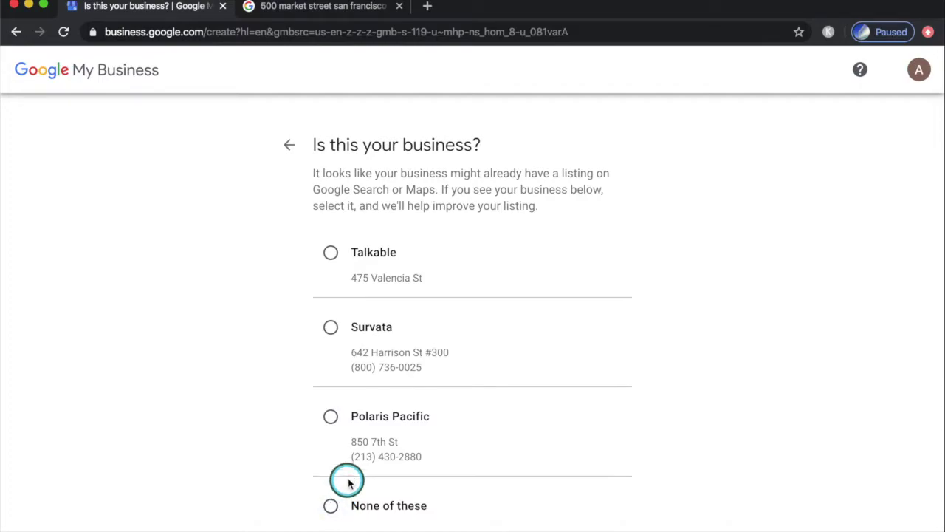
Scroll through the suggested existing listings to check whether any matches the business.
{"action": "scroll", "coordinate": [405, 464], "scroll_direction": "down", "scroll_amount": 3}
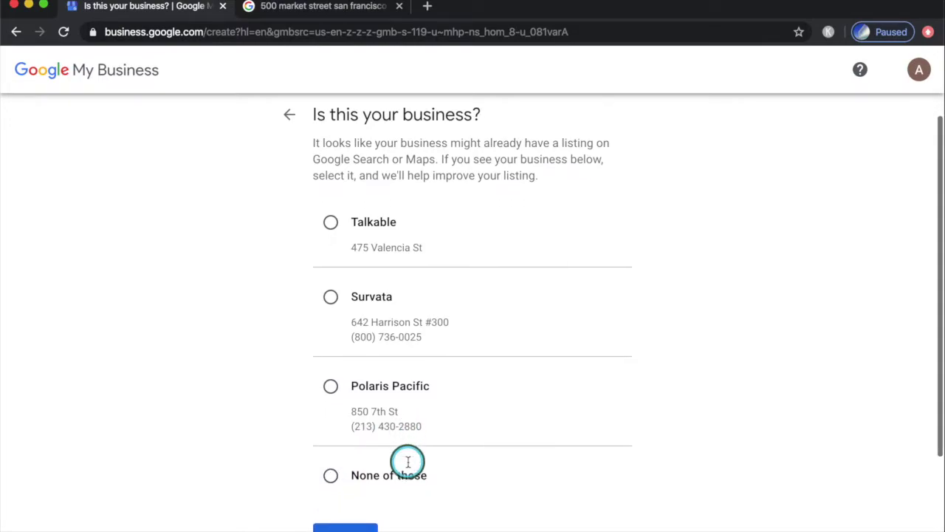
{"action": "scroll", "coordinate": [407, 462], "scroll_direction": "down", "scroll_amount": 1}
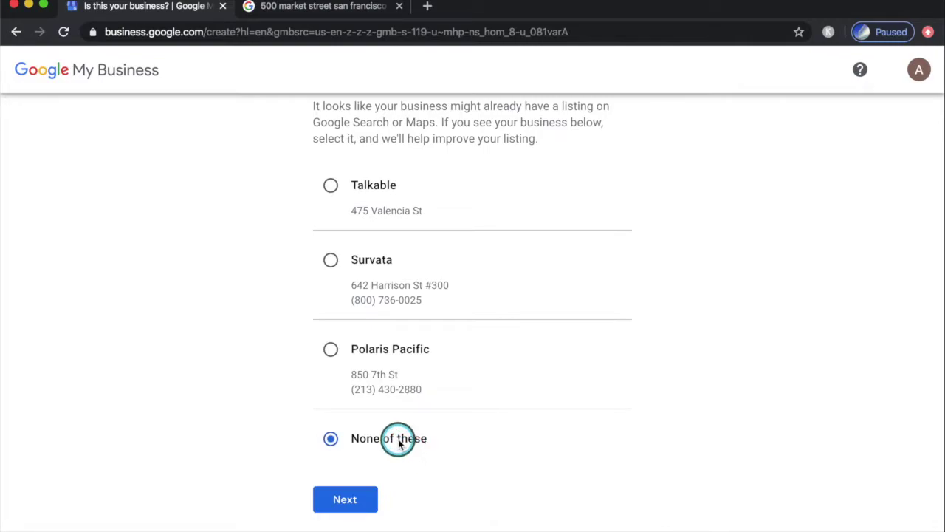
{"action": "scroll", "coordinate": [439, 482], "scroll_direction": "up", "scroll_amount": 1}
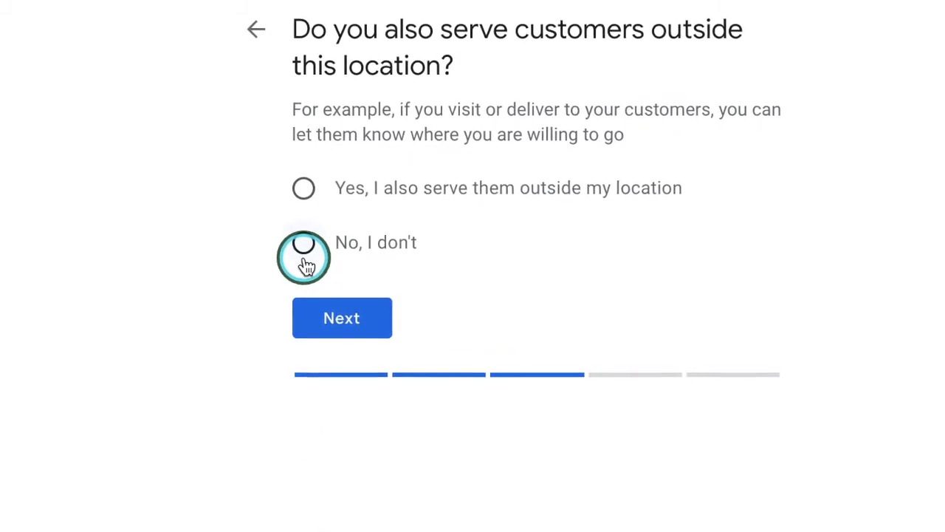
Answer yes to also serving customers outside the business location and continue.
{"action": "left_click", "coordinate": [302, 187]}
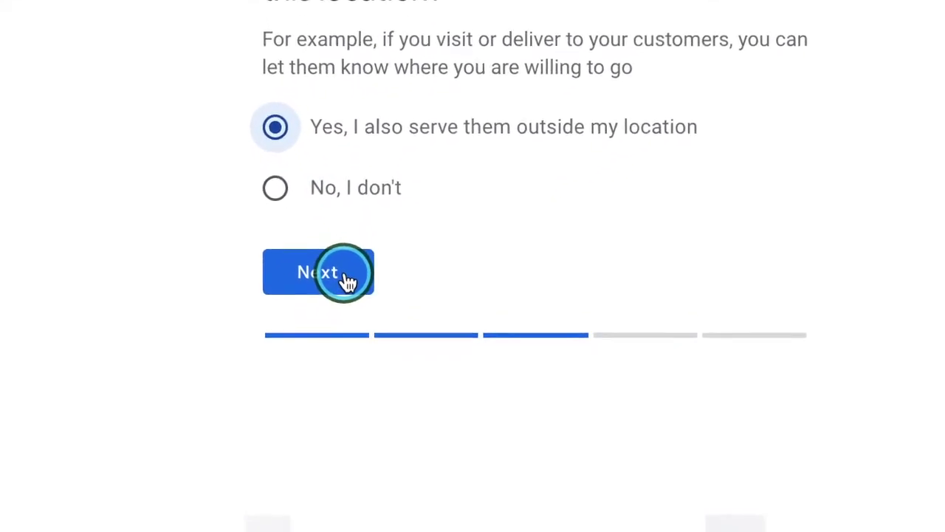
{"action": "left_click", "coordinate": [356, 316]}
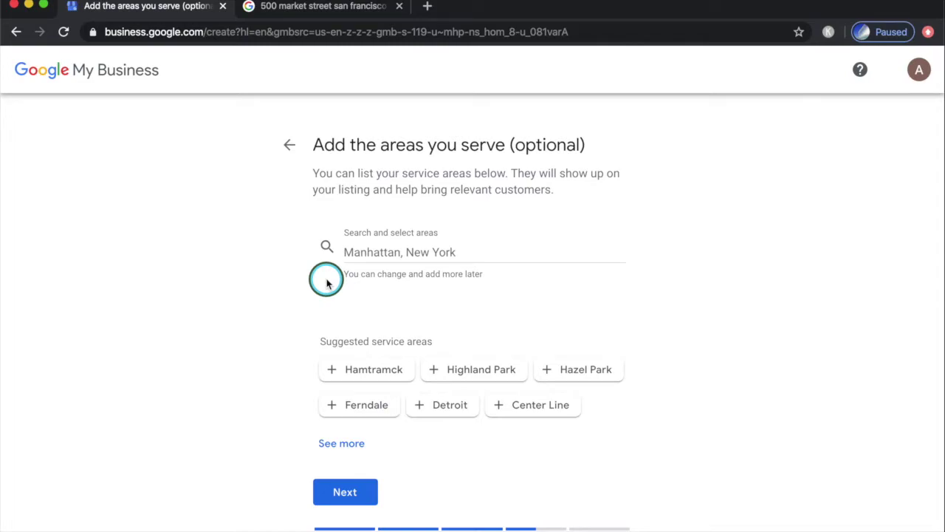
Add Daly City, Oakland and South San Francisco as service areas, then continue.
{"action": "left_click", "coordinate": [391, 252]}
{"action": "type", "text": "daly city"}
{"action": "left_click", "coordinate": [395, 286]}
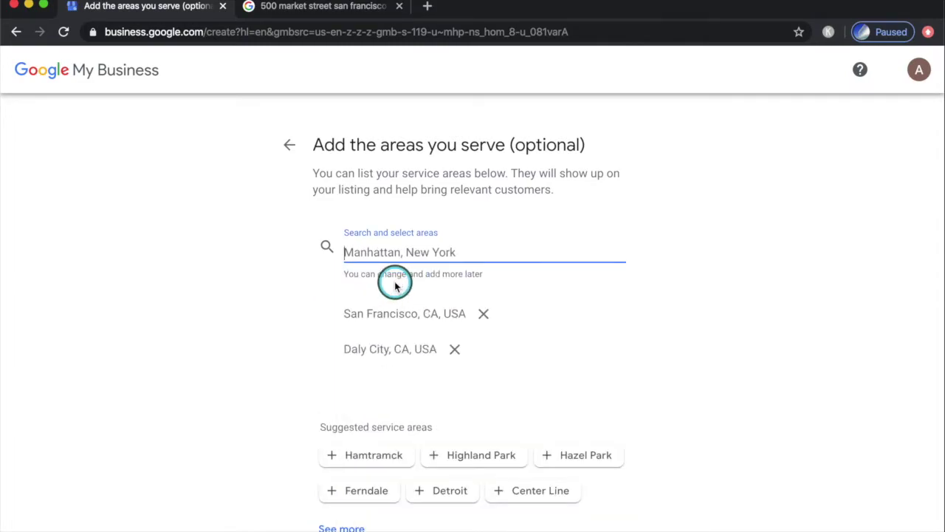
{"action": "type", "text": "oakland"}
{"action": "left_click", "coordinate": [409, 295]}
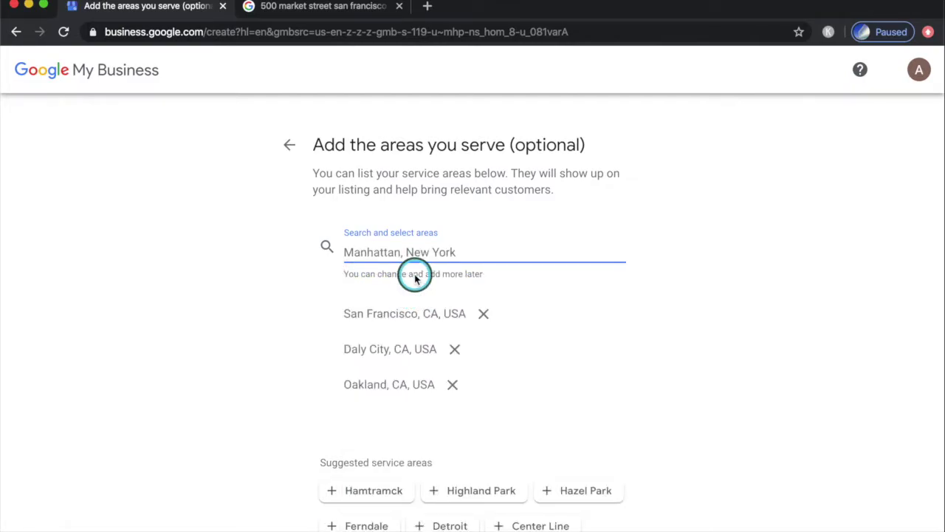
{"action": "type", "text": "south"}
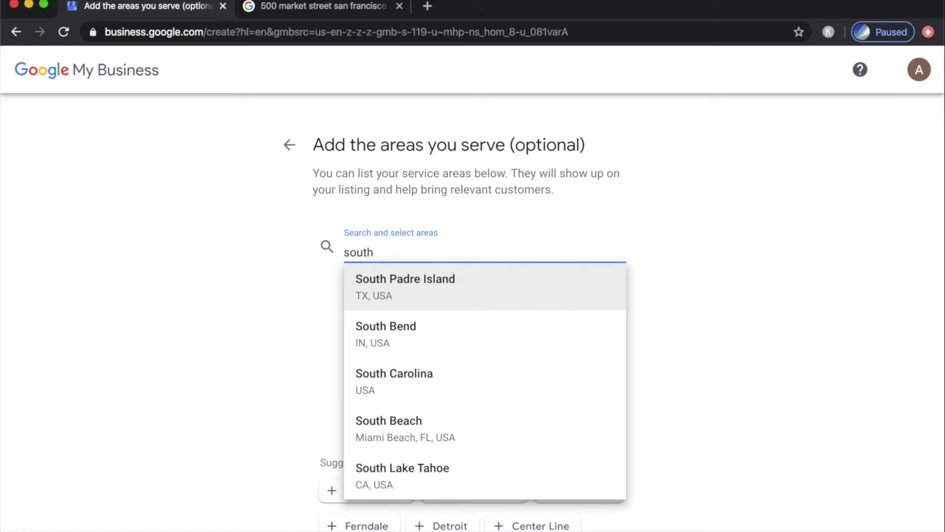
{"action": "type", "text": " san fr"}
{"action": "left_click", "coordinate": [415, 278]}
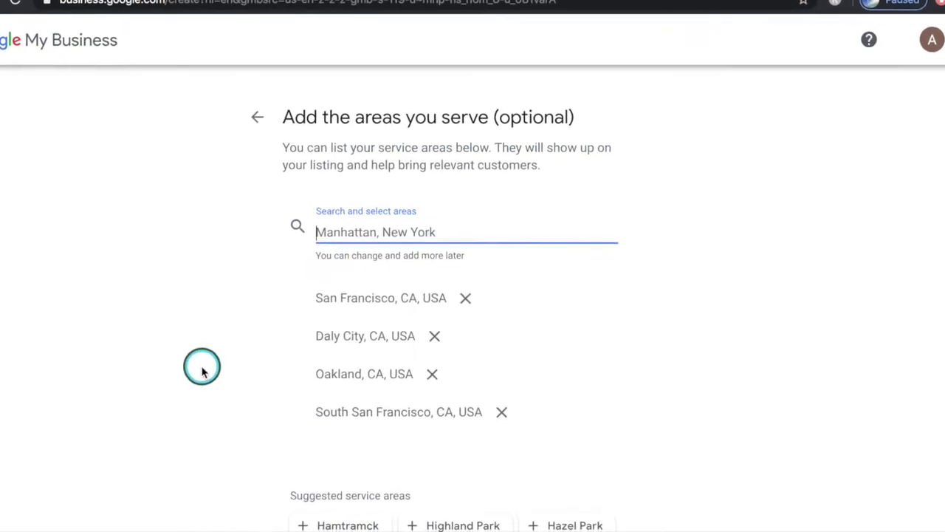
{"action": "scroll", "coordinate": [201, 369], "scroll_direction": "down", "scroll_amount": 3}
{"action": "left_click", "coordinate": [311, 424]}
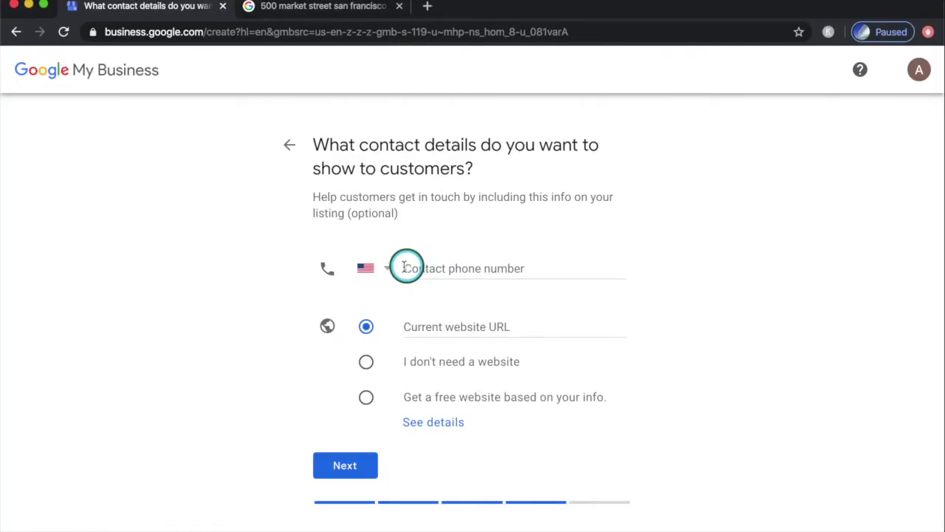
Enter the business contact phone number, correct its last digits, choose no website, and continue.
{"action": "left_click", "coordinate": [403, 270]}
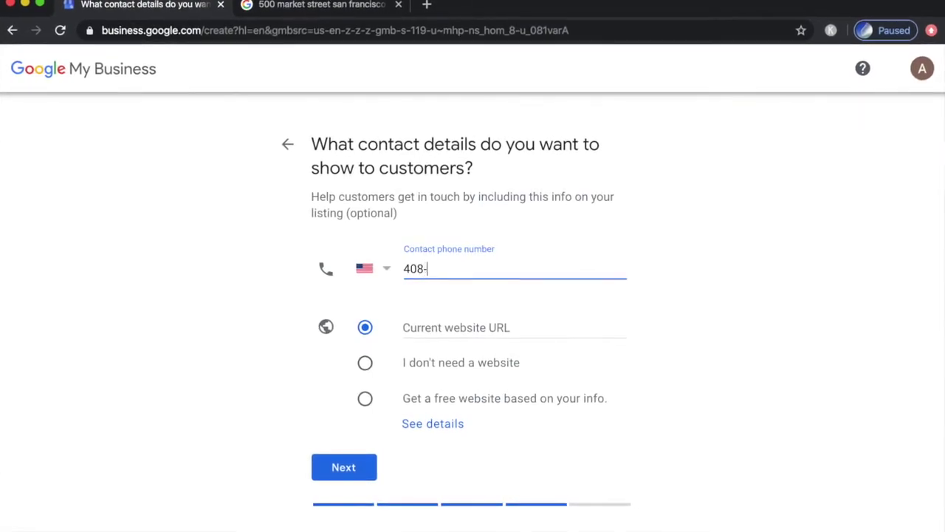
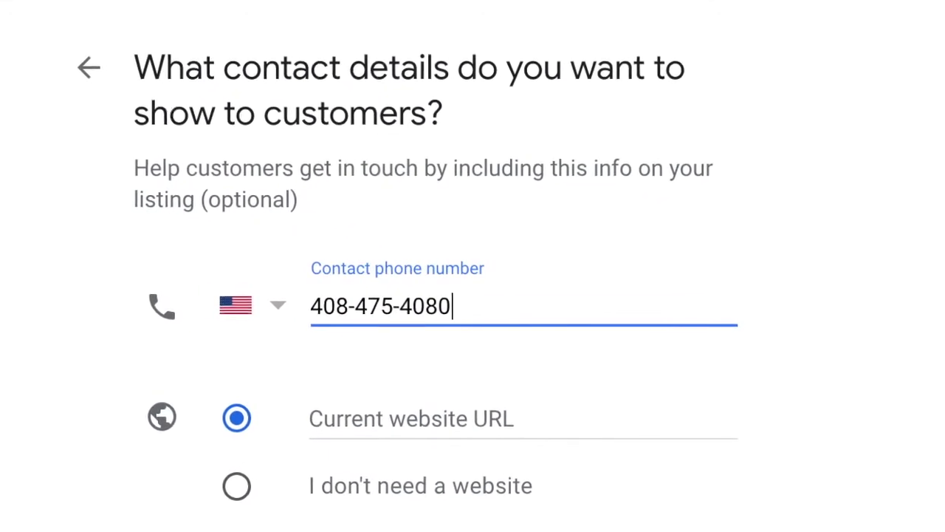
{"action": "left_click", "coordinate": [354, 365]}
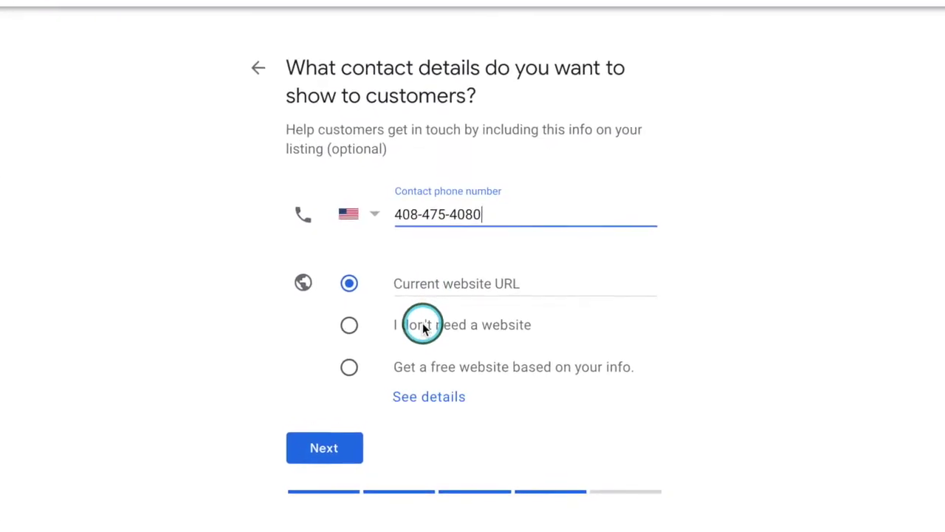
{"action": "left_click", "coordinate": [426, 332]}
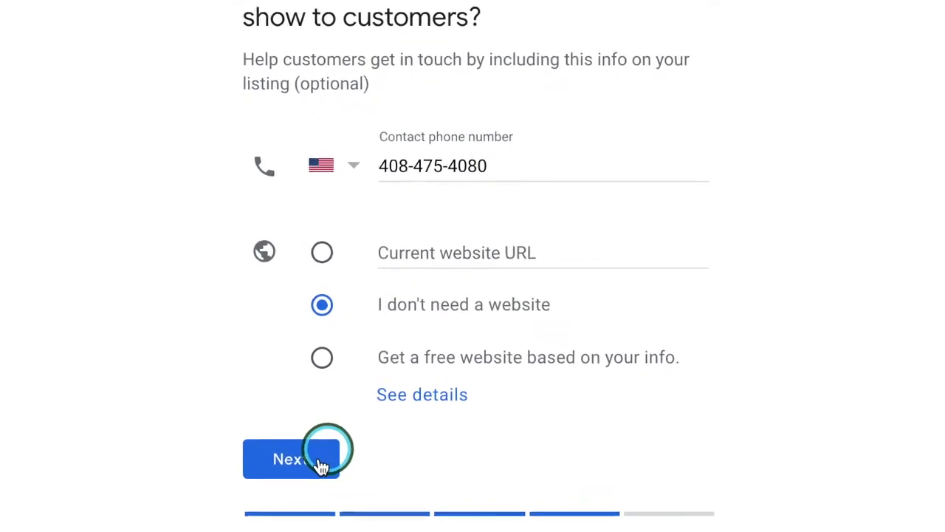
{"action": "left_click", "coordinate": [293, 470]}
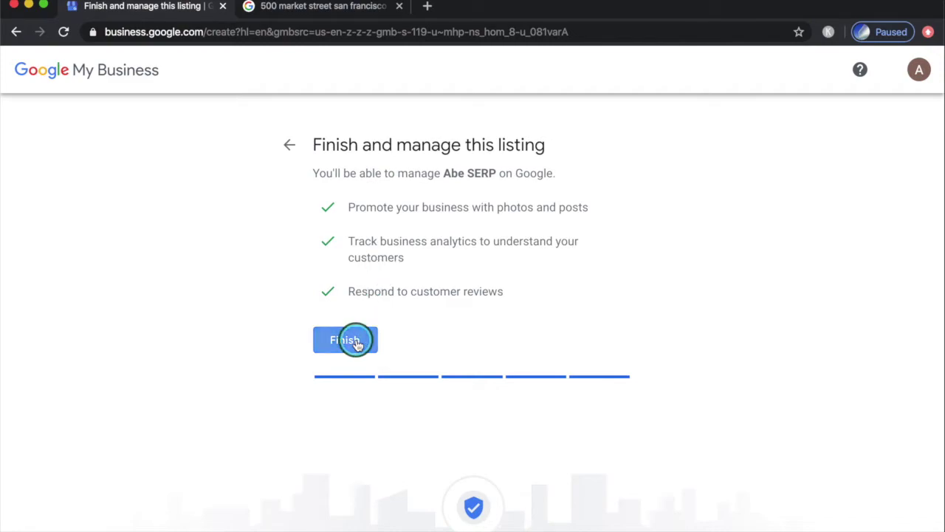
Finish creating the Abe SERP listing.
{"action": "left_click", "coordinate": [351, 341]}
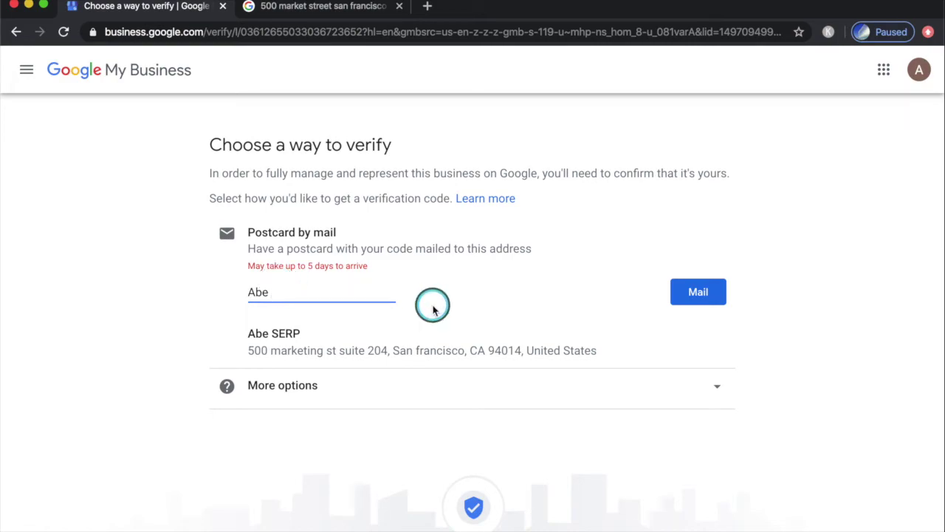
Send the postcard-by-mail verification request to the Abe SERP business address.
{"action": "left_click", "coordinate": [699, 294]}
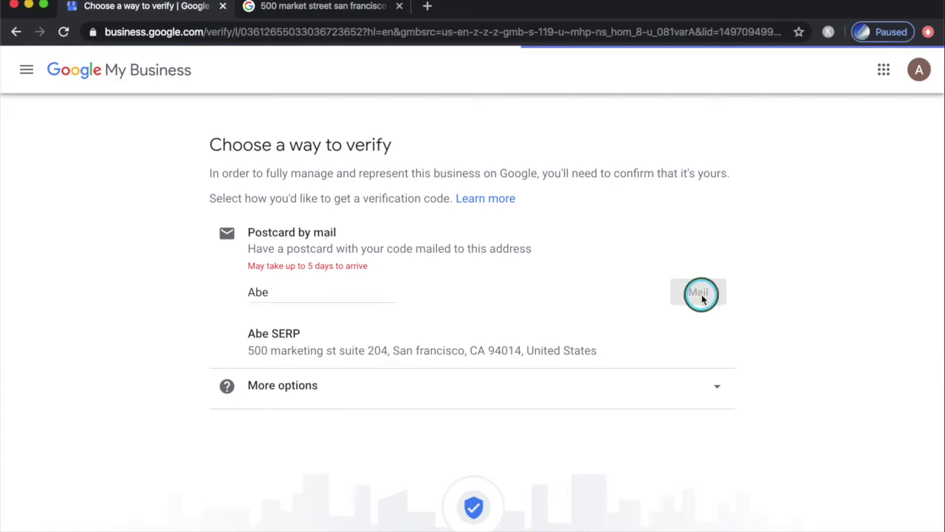